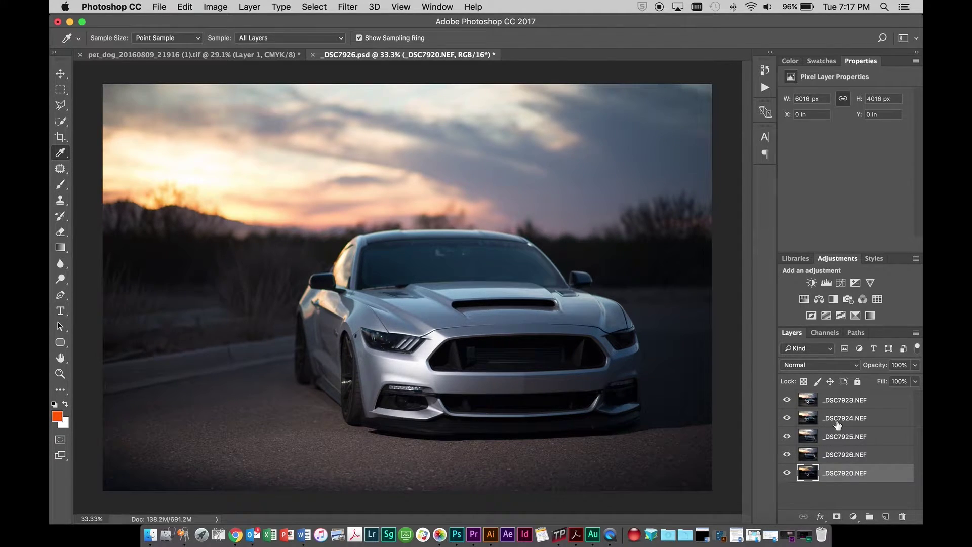
Step: Hide all four flash layers, then show only _DSC7923.NEF again with the Move tool active
left_click(787, 417)
left_click(787, 436)
left_click(787, 454)
left_click(788, 400)
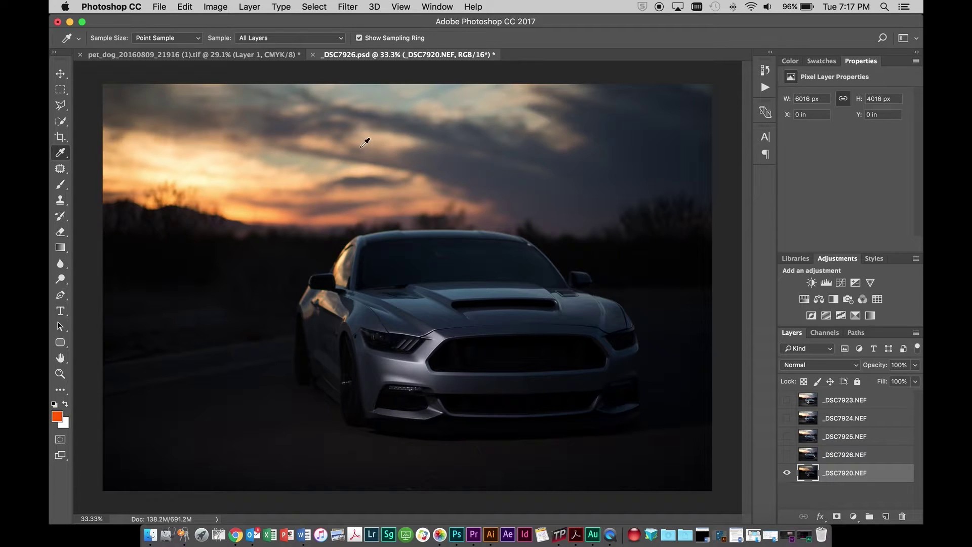
left_click(60, 73)
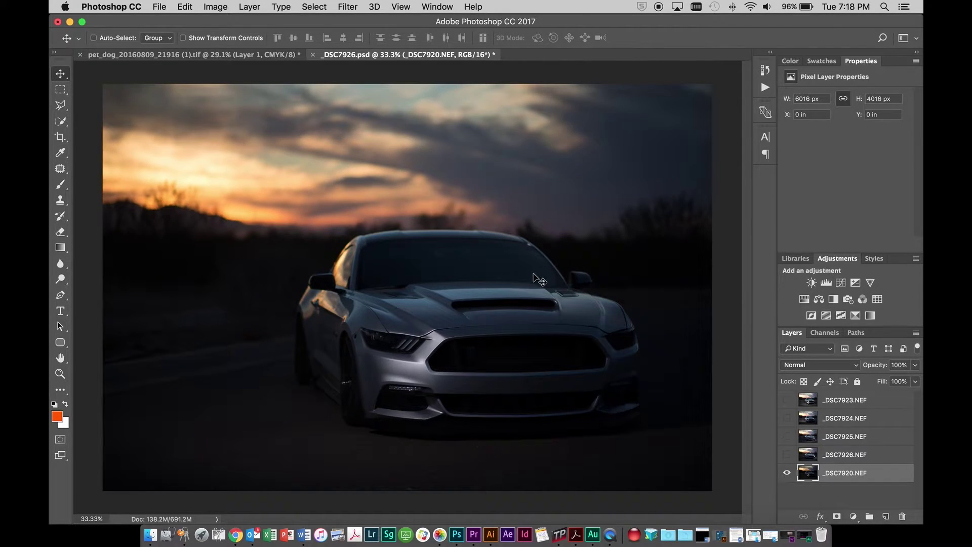
left_click(787, 400)
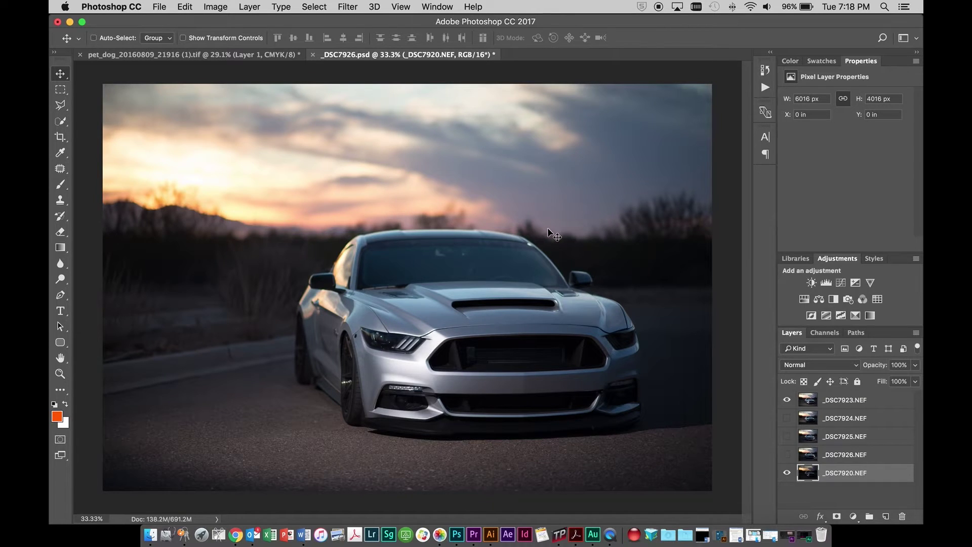
Step: Blend _DSC7923.NEF with Lighten, then toggle _DSC7924.NEF on and off to compare
left_click(831, 405)
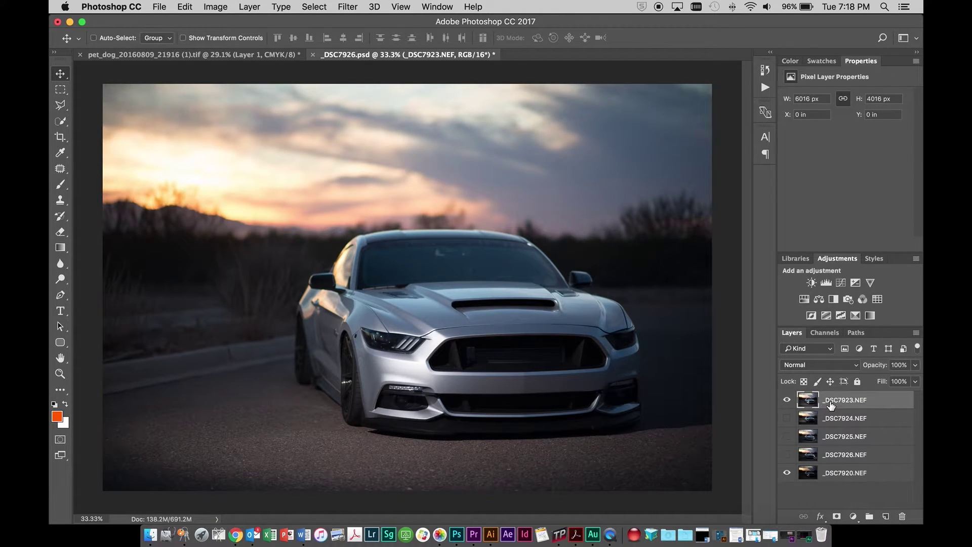
left_click(821, 365)
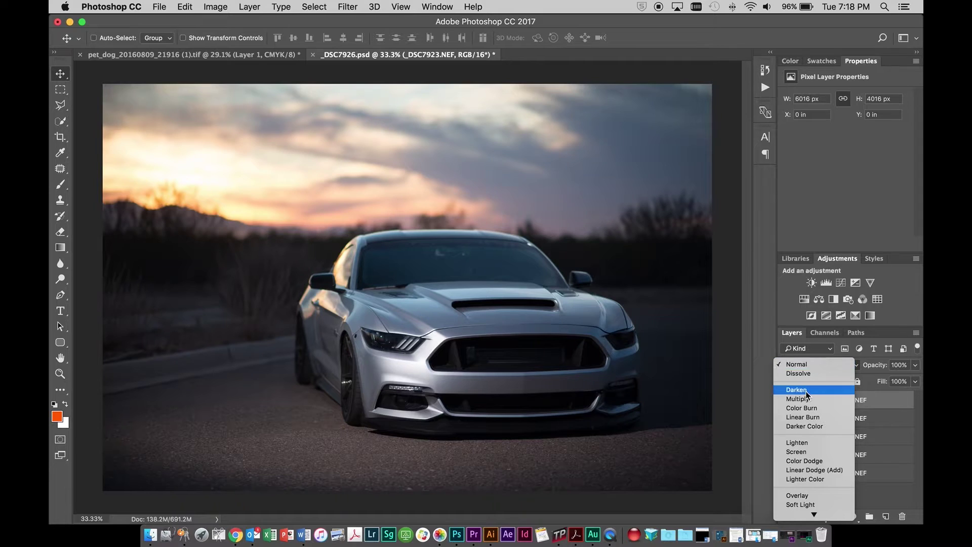
left_click(796, 441)
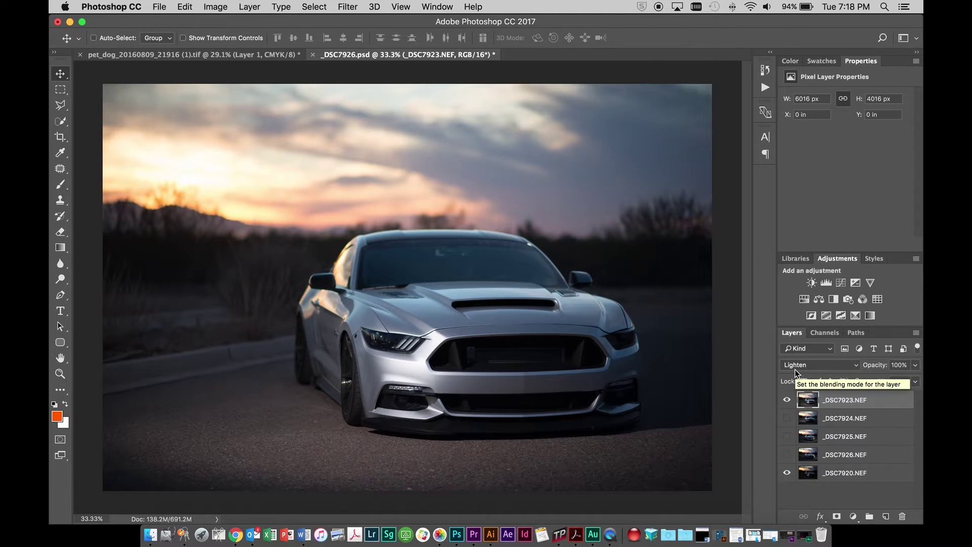
left_click(787, 418)
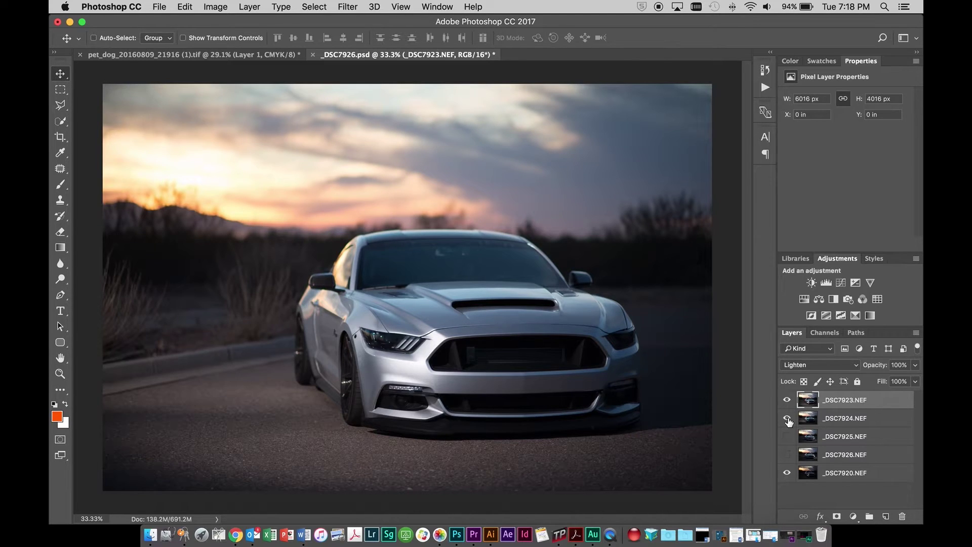
left_click(787, 419)
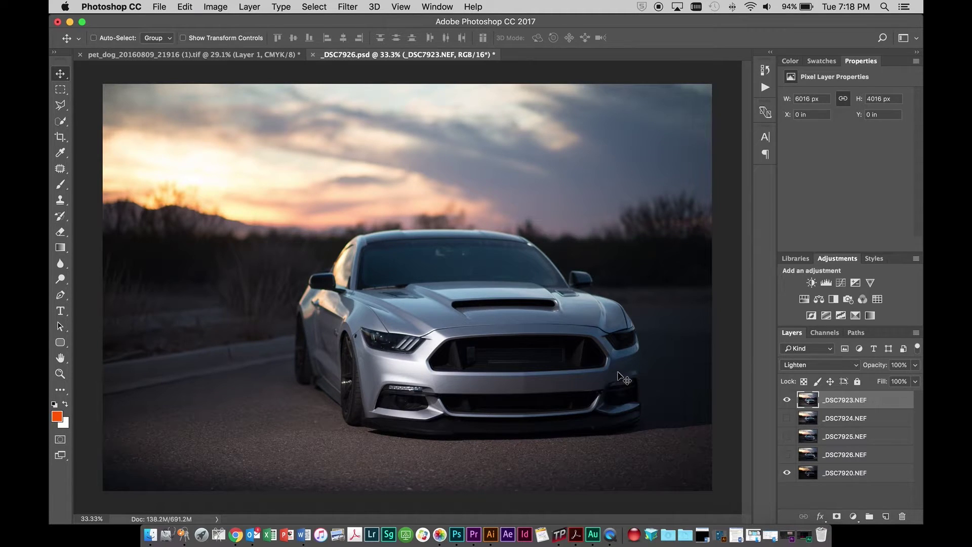
Step: Show _DSC7924.NEF and change its blend mode to Lighten
left_click(787, 418)
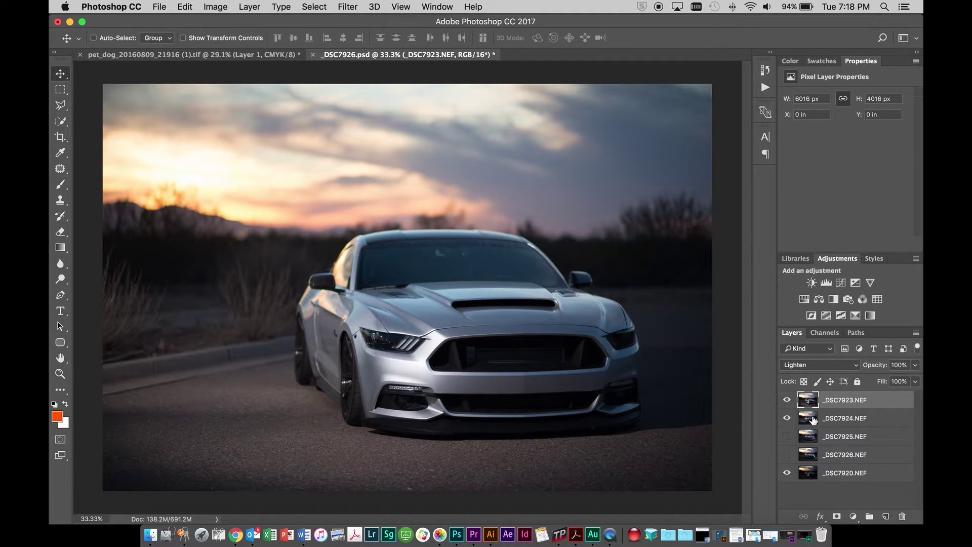
left_click(837, 423)
left_click(824, 363)
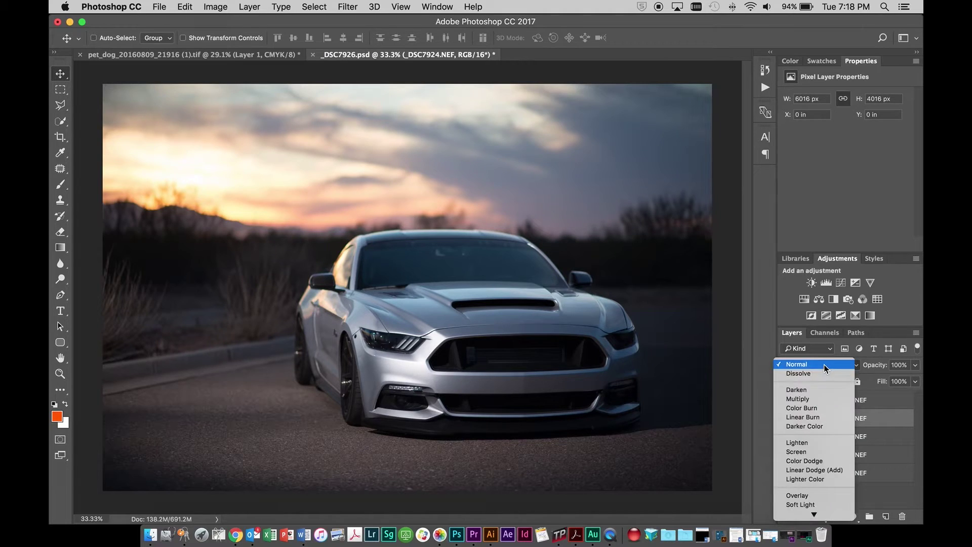
left_click(798, 444)
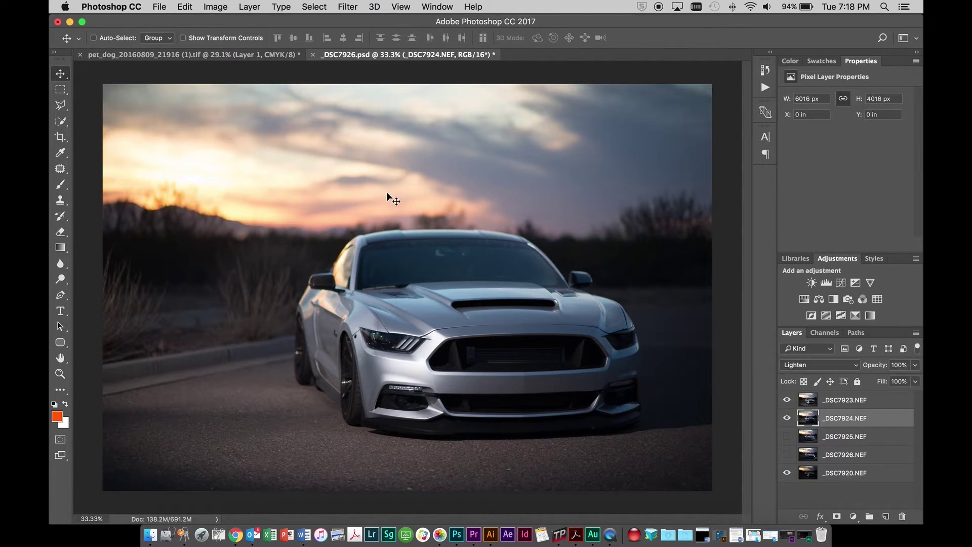
Step: Toggle _DSC7924.NEF's visibility to compare its effect, leaving it shown
left_click(787, 419)
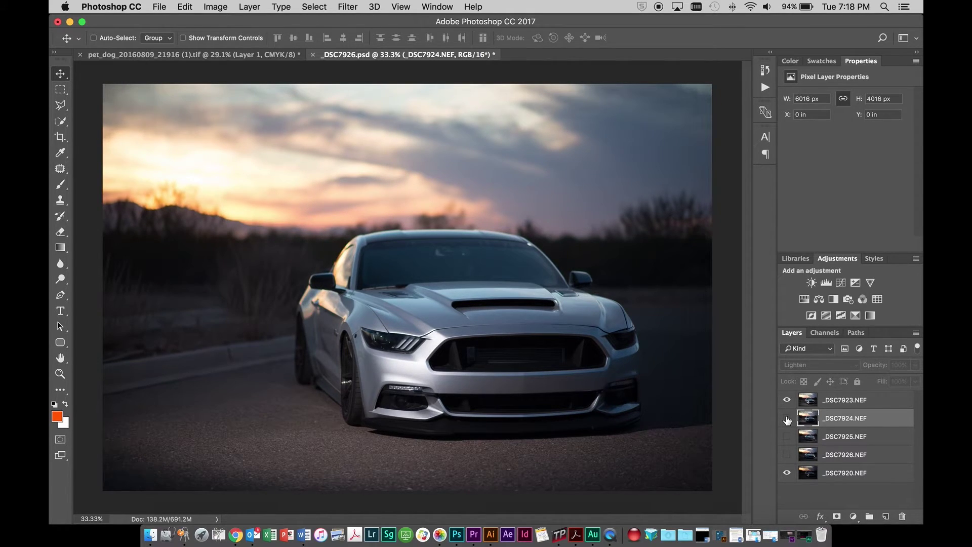
left_click(787, 418)
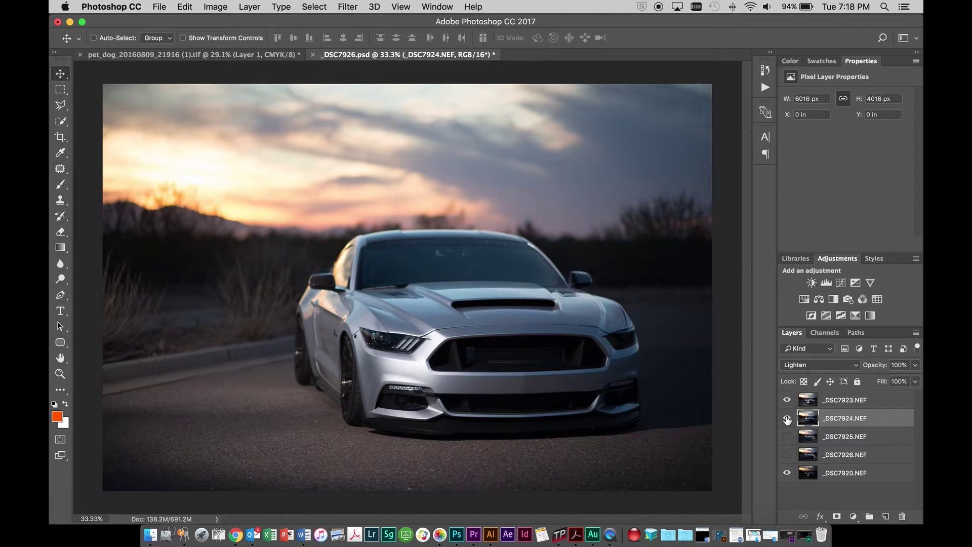
left_click(787, 419)
left_click(787, 419)
Step: Show _DSC7925.NEF and set its blend mode to Lighten
left_click(787, 436)
left_click(832, 436)
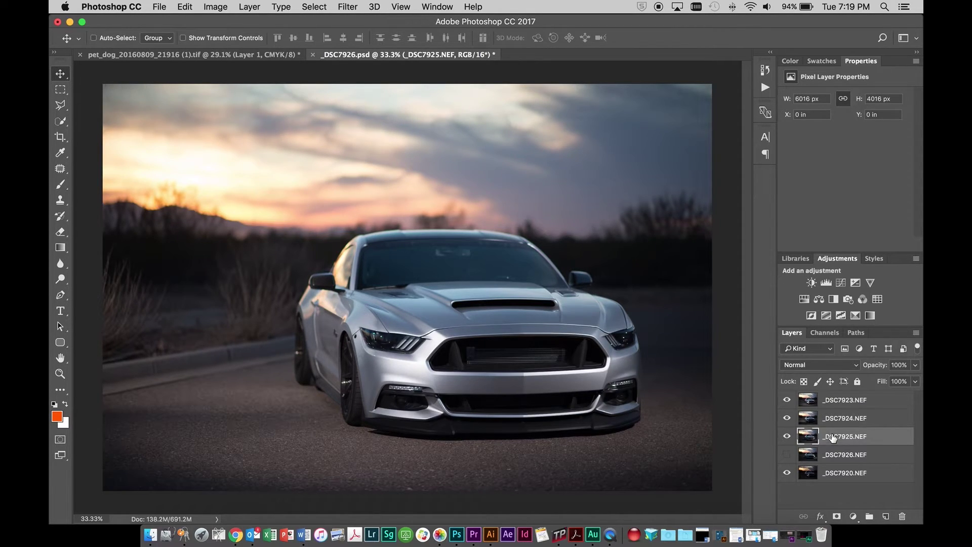
left_click(816, 365)
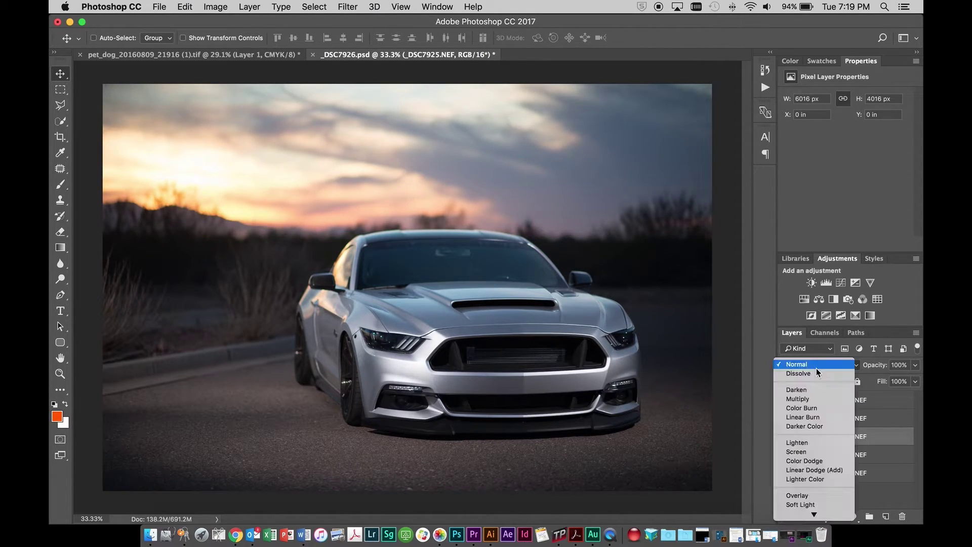
left_click(796, 443)
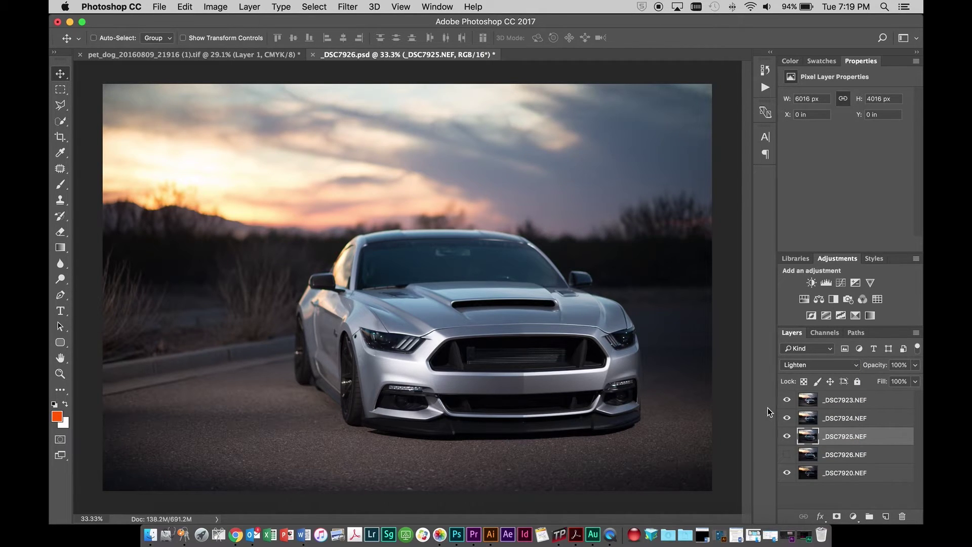
Step: Show _DSC7926.NEF and set its blend mode to Lighten
left_click(787, 454)
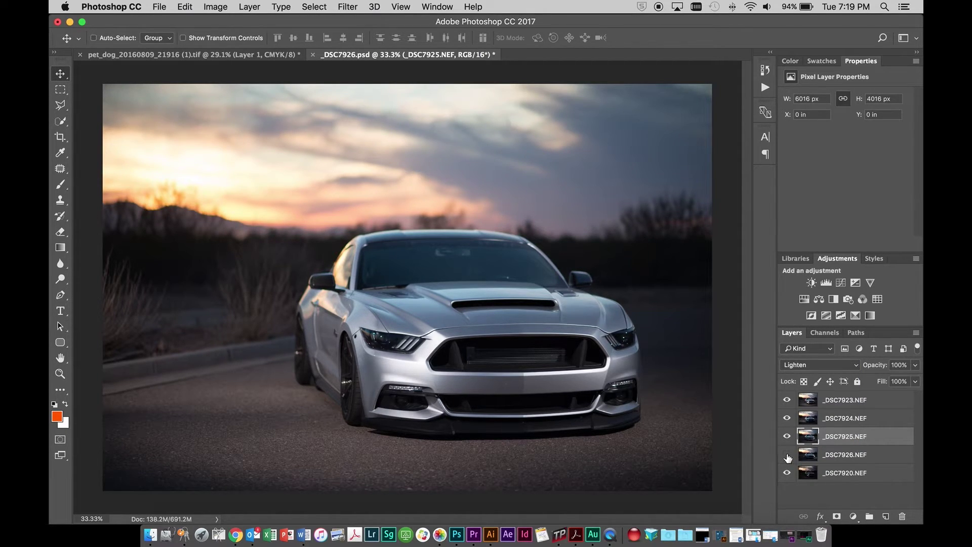
left_click(835, 460)
left_click(819, 366)
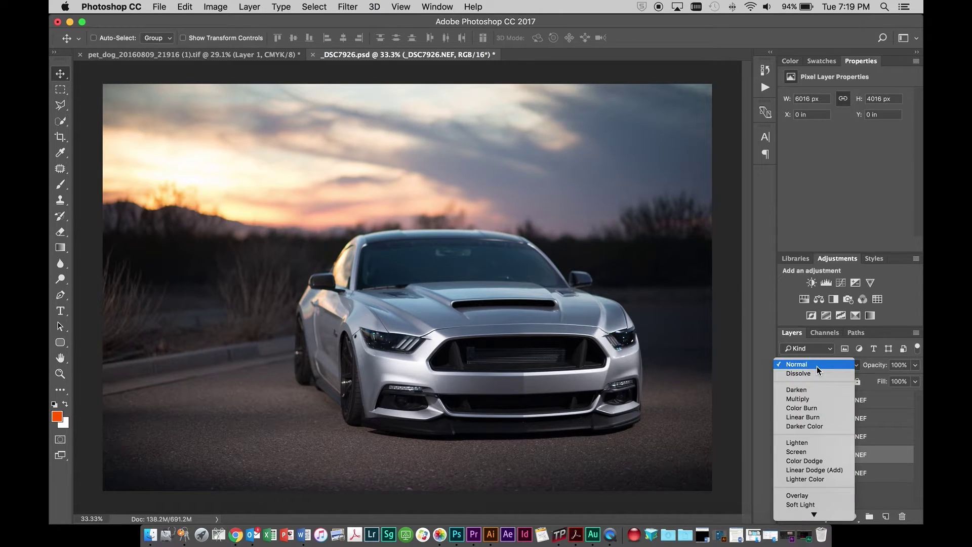
left_click(798, 446)
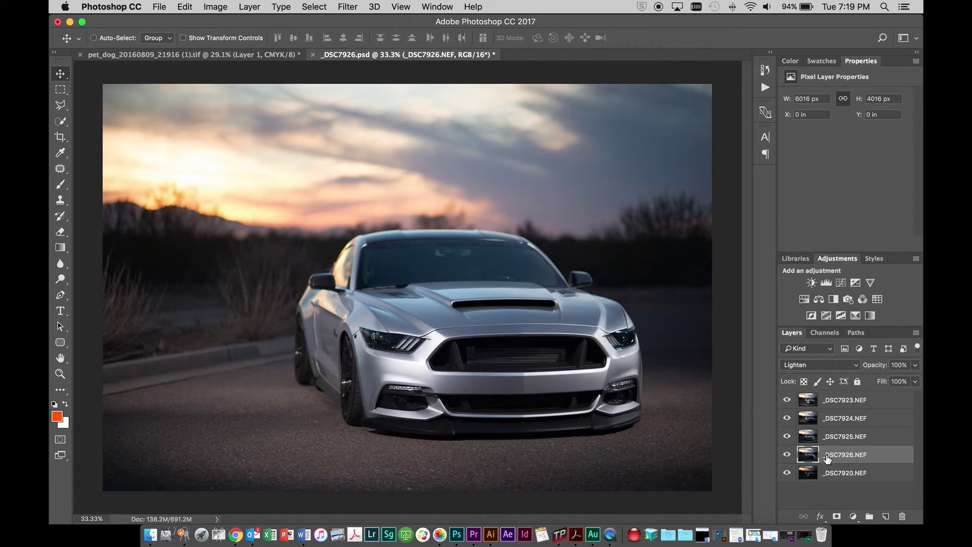
Step: Group the four flash layers _DSC7923–_DSC7926 into Group 1 and check its contents
left_click(838, 401, "shift")
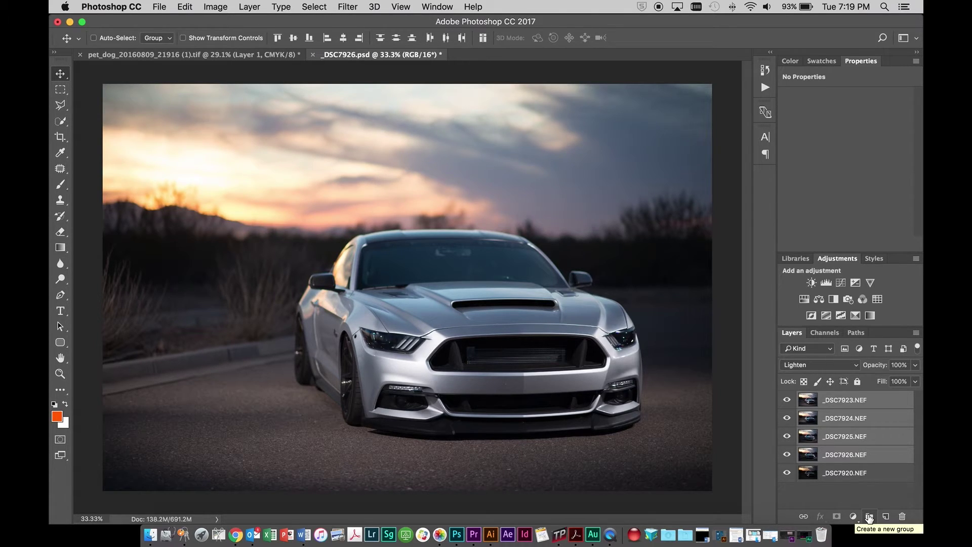
left_click(869, 517)
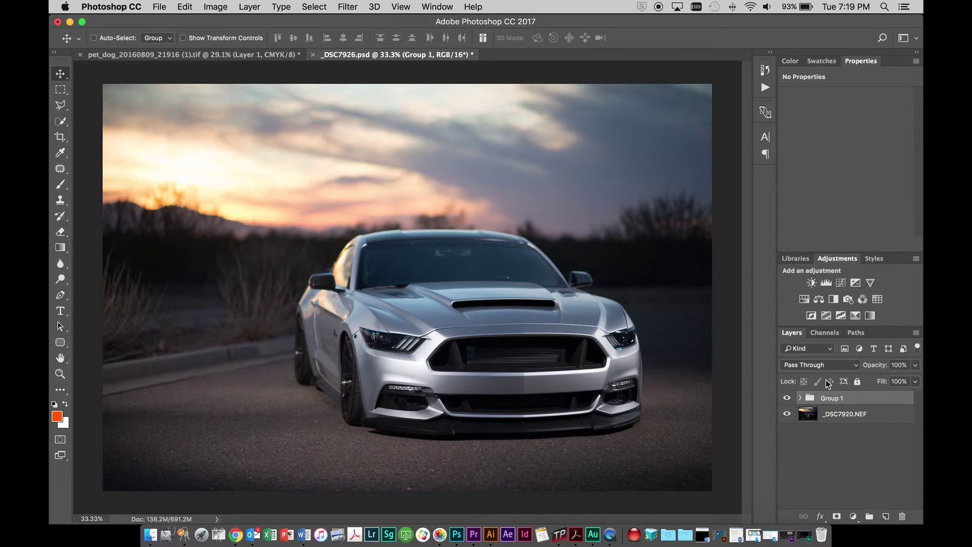
left_click(800, 398)
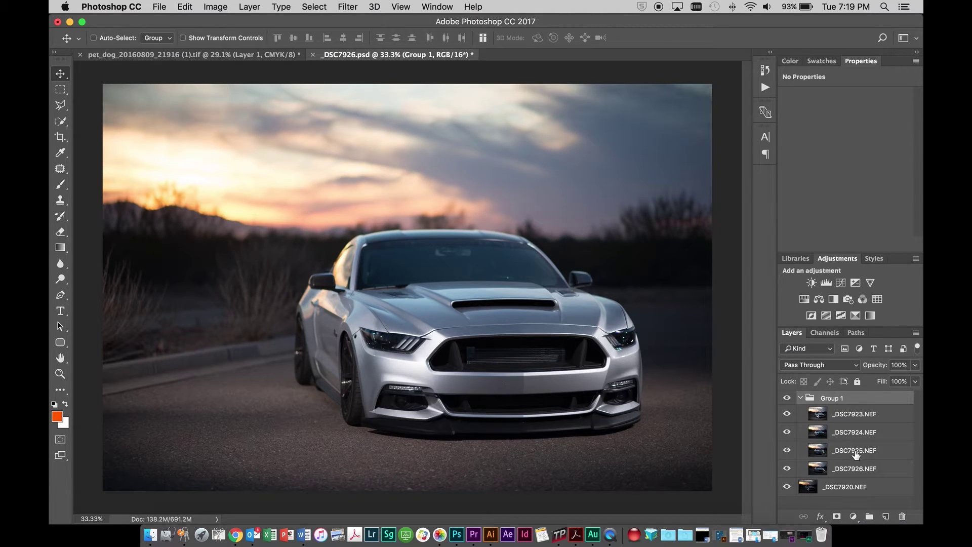
left_click(800, 398)
Step: Toggle Group 1's visibility to compare the composite, leaving it shown
left_click(787, 398)
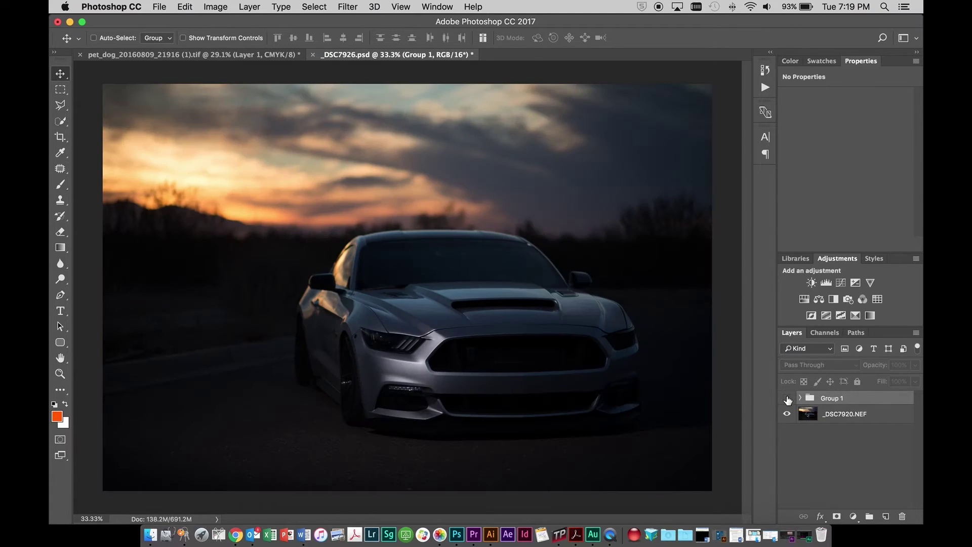
left_click(787, 398)
left_click(787, 398)
left_click(787, 398)
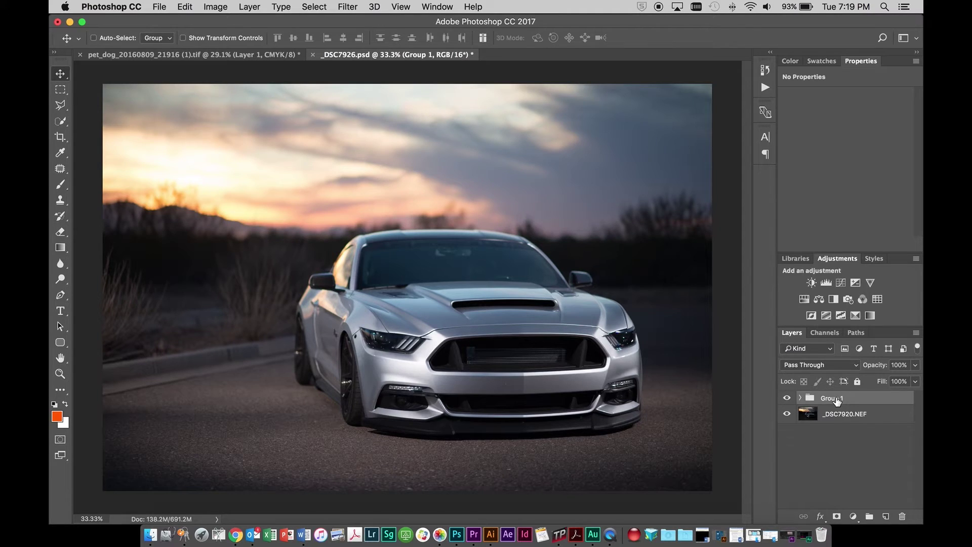
Step: Add a layer mask to Group 1 and paint black across the sky with a 2000 brush
left_click(836, 517)
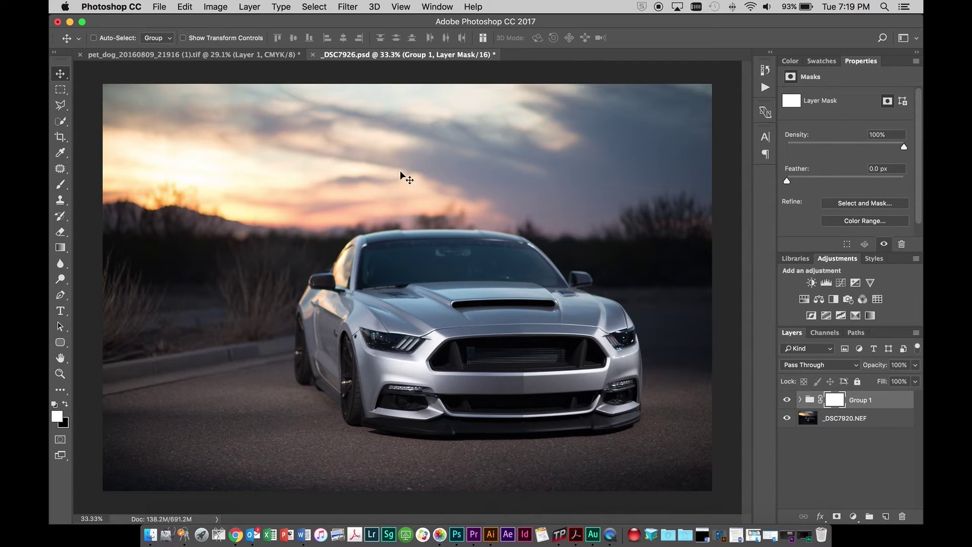
left_click(60, 185)
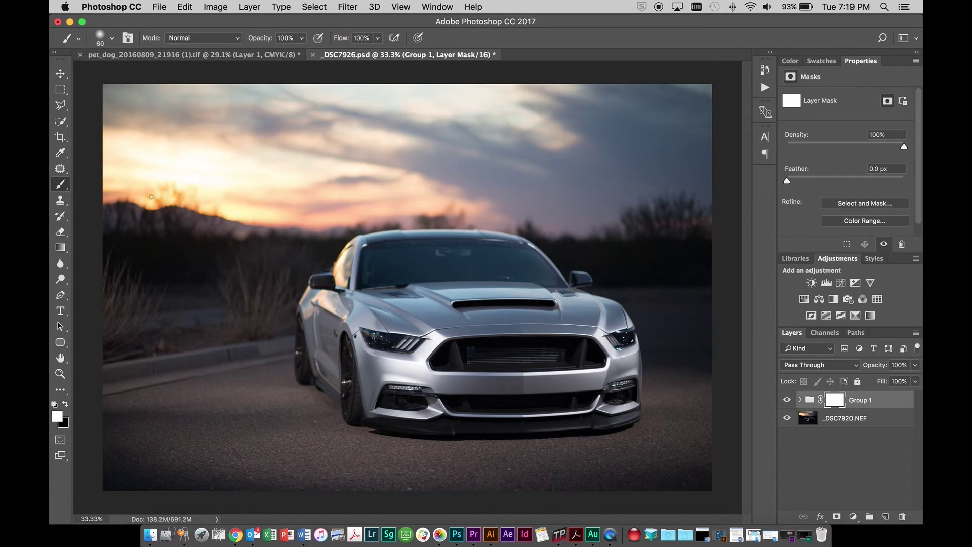
key("bracketright")
key("bracketright")
key("bracketright")
key("bracketright")
key("bracketright")
key("bracketright")
key("bracketright")
key("bracketright")
key("bracketright")
key("bracketright")
key("bracketright")
key("bracketright")
key("bracketright")
key("bracketright")
key("bracketright")
key("bracketright")
key("bracketright")
key("bracketright")
key("bracketright")
key("bracketright")
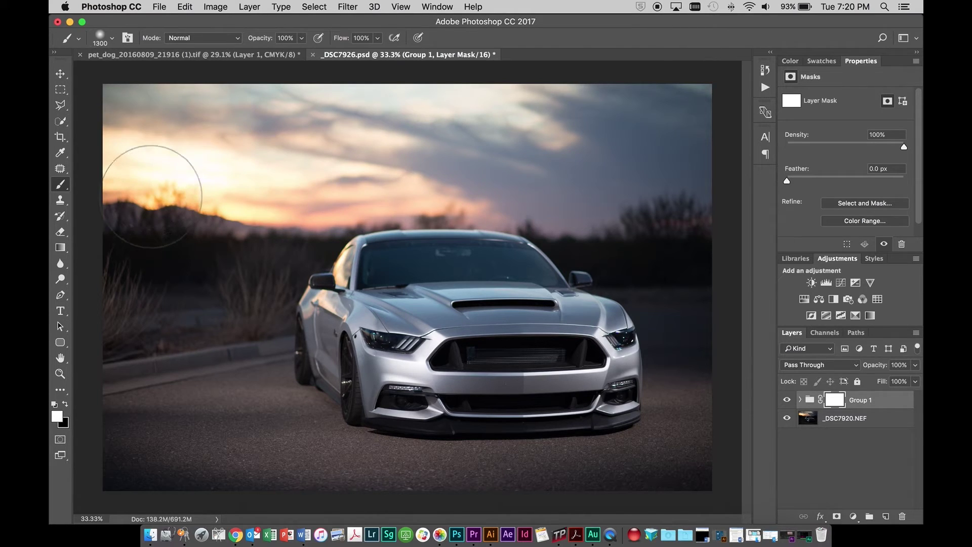
key("bracketright")
key("bracketright")
key("bracketright")
key("bracketright")
key("bracketright")
key("bracketright")
key("bracketright")
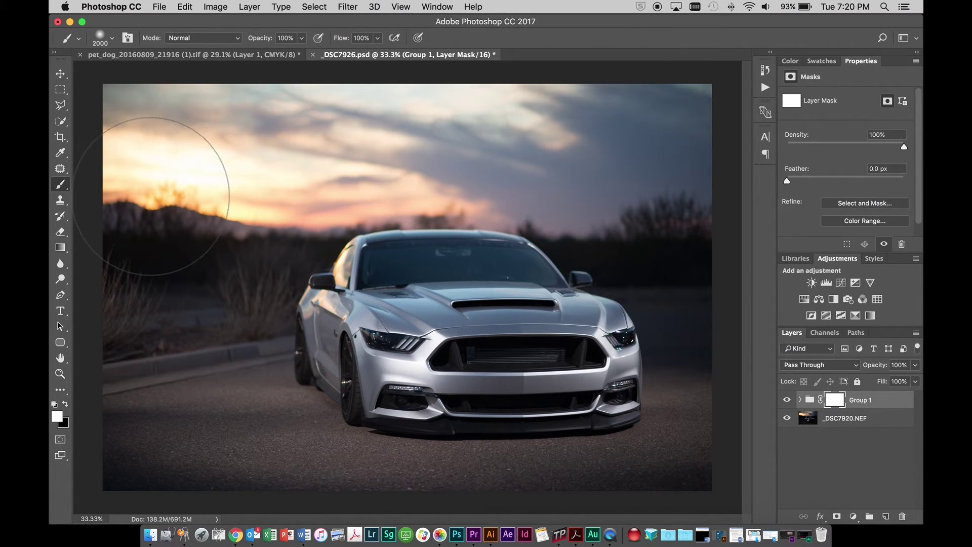
key("x")
mouse_move(140, 142)
left_mouse_down()
mouse_move(280, 158)
mouse_move(603, 152)
mouse_move(627, 167)
mouse_move(713, 148)
mouse_move(287, 126)
mouse_move(160, 138)
mouse_move(163, 164)
mouse_move(230, 176)
mouse_move(481, 134)
mouse_move(621, 163)
mouse_move(663, 135)
left_mouse_up()
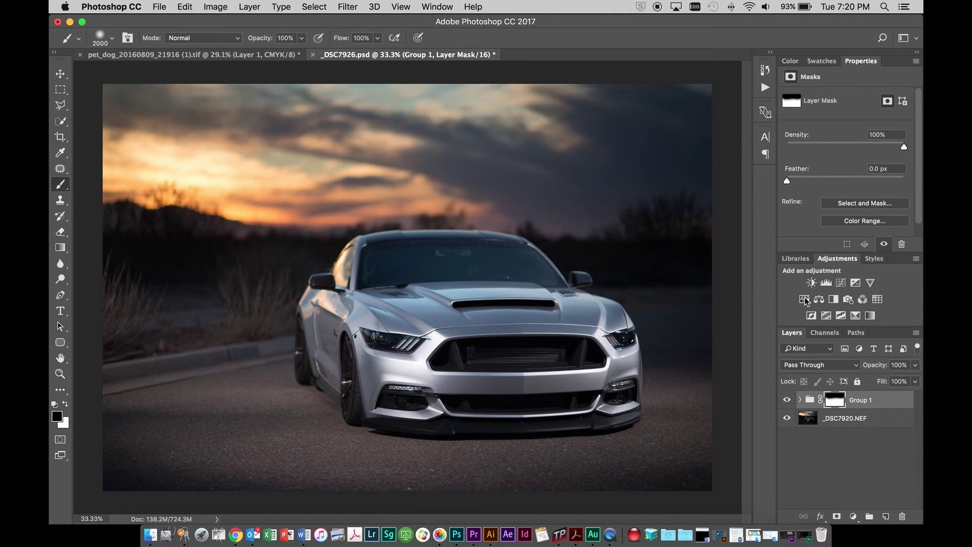
left_click(787, 400)
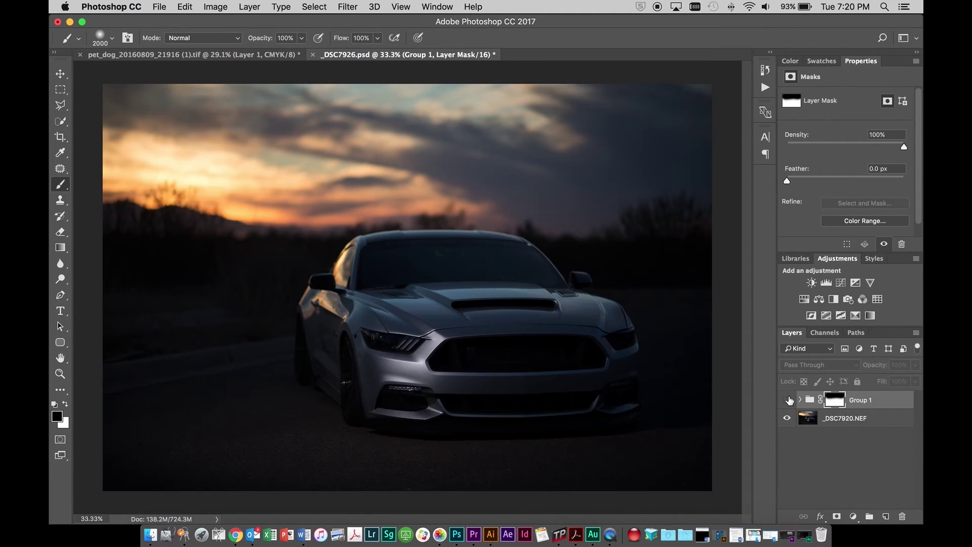
left_click(788, 400)
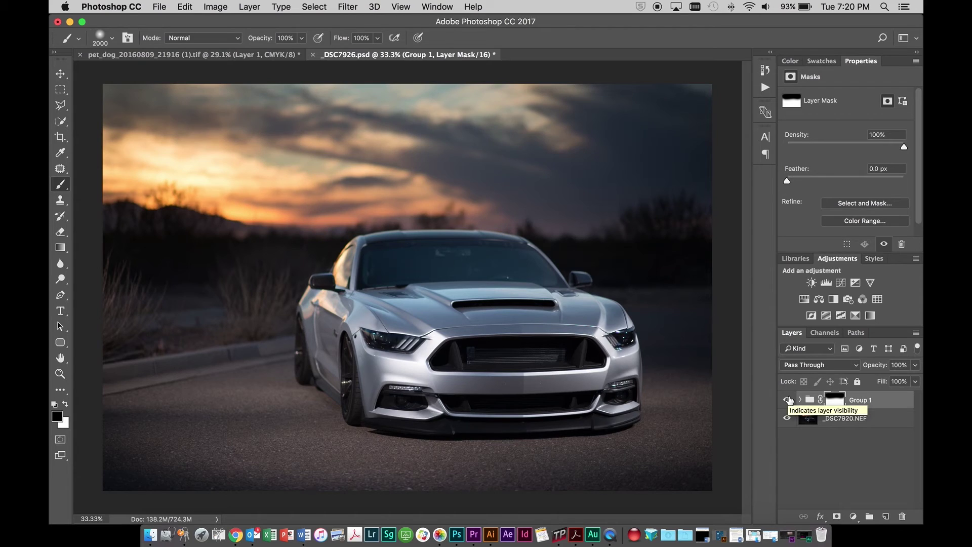